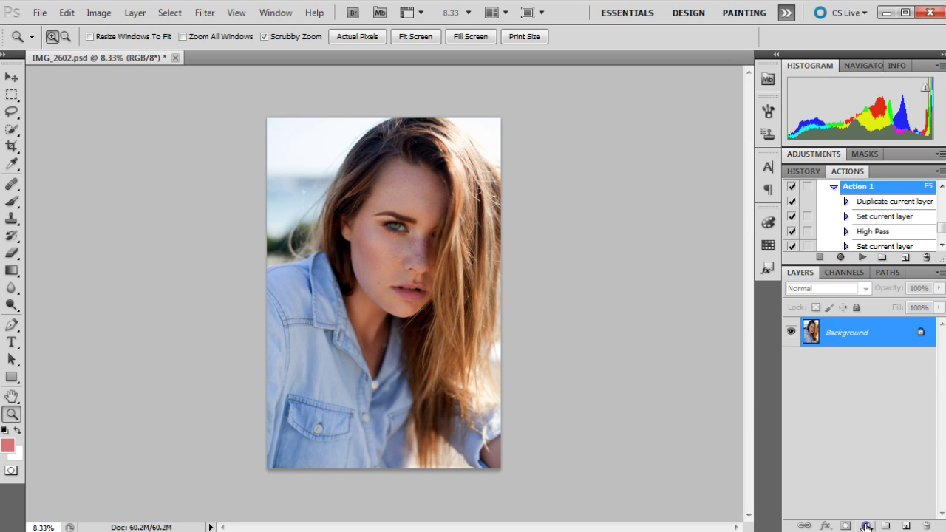
- Add a Gradient Map adjustment layer and open its gradient in the Gradient Editor
left_click(866, 526)
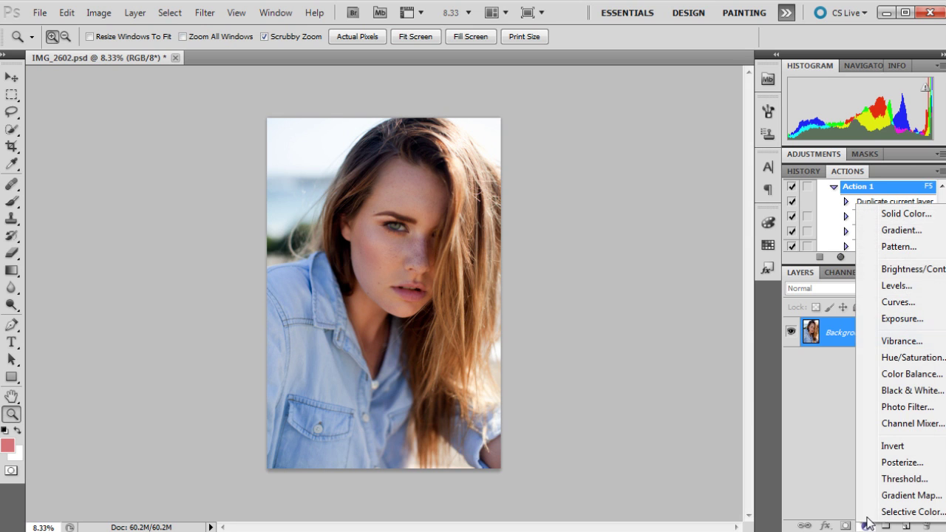
left_click(912, 496)
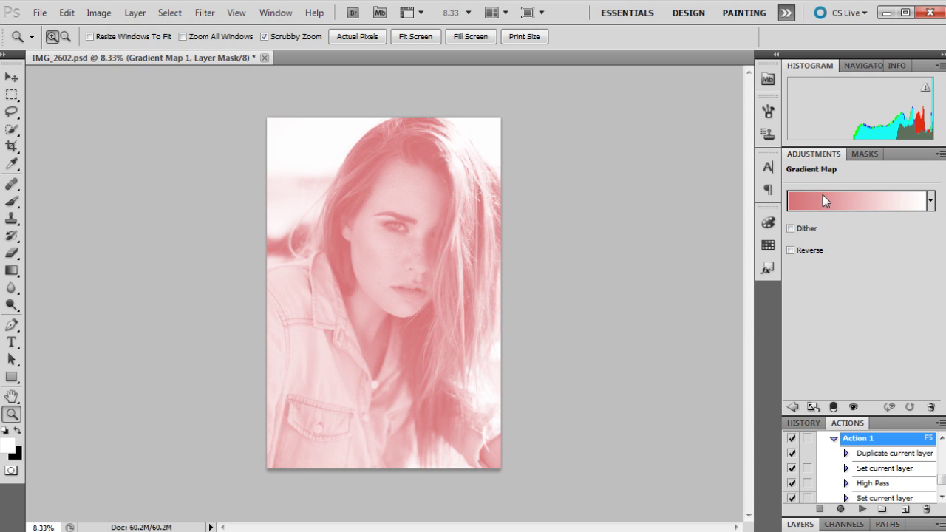
left_click(822, 200)
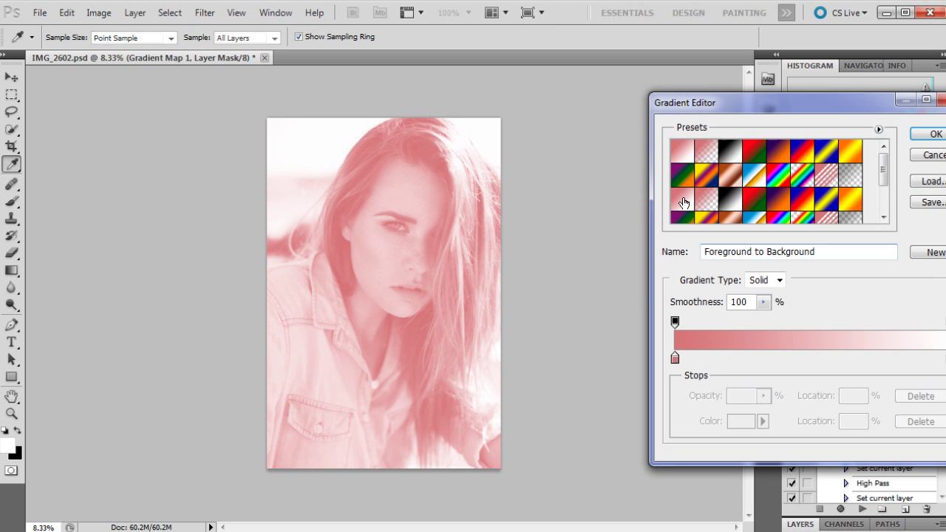
- Use the Black, White gradient preset with the black stop near 3% and white near 86%
left_click(729, 155)
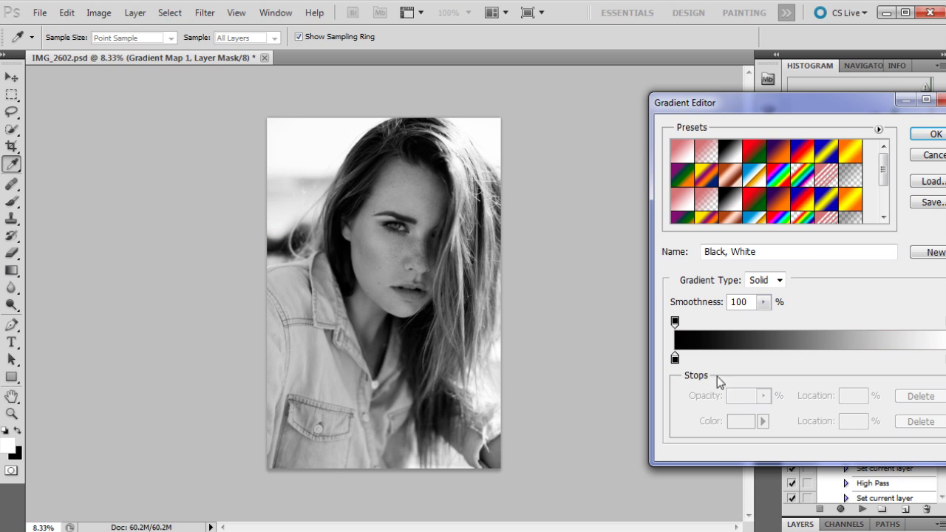
left_click_drag(944, 358, 928, 360)
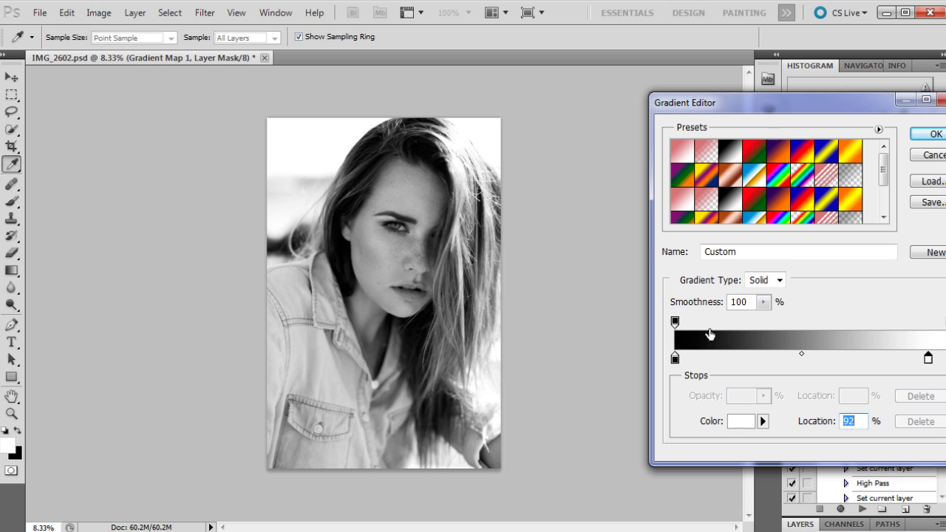
left_click_drag(675, 360, 683, 363)
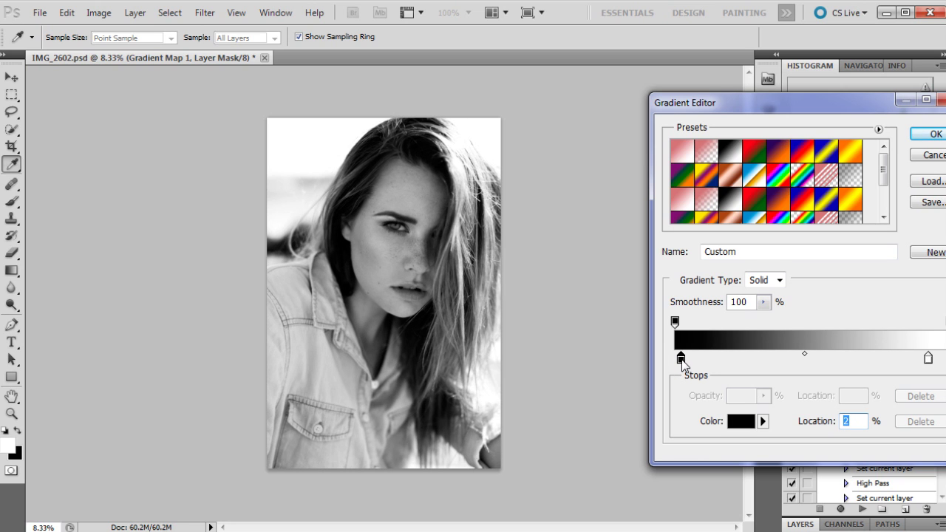
left_click_drag(807, 358, 797, 355)
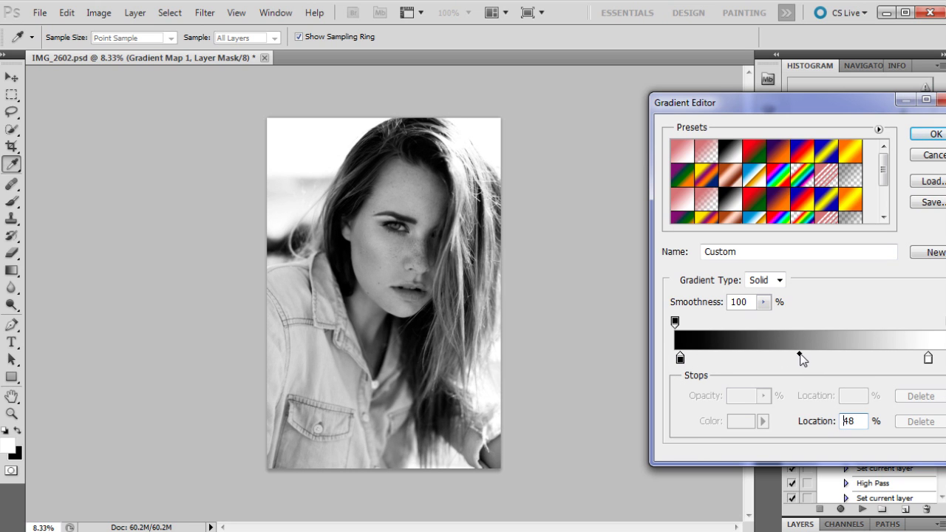
left_click_drag(928, 360, 920, 360)
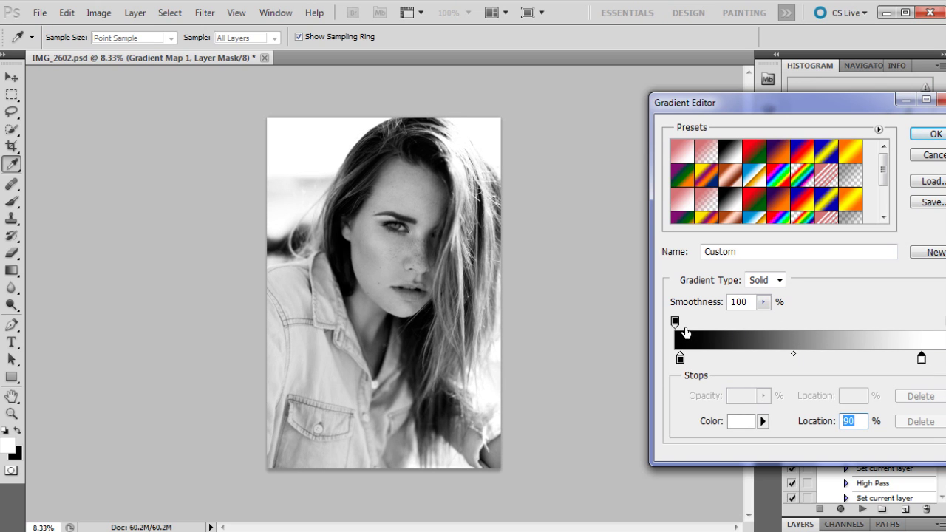
left_click(681, 360)
left_click_drag(680, 359, 684, 361)
left_click_drag(921, 360, 913, 363)
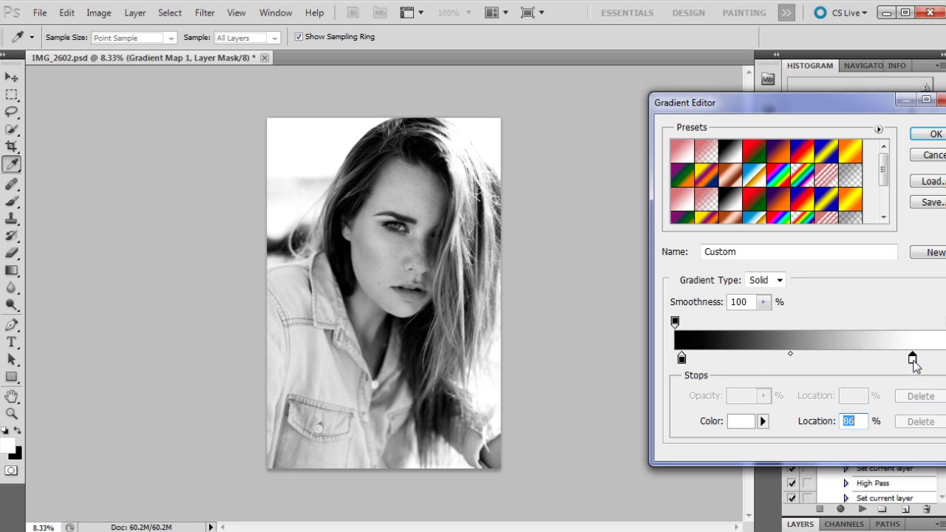
- Confirm the gradient and add a Curves adjustment layer above Gradient Map 1
left_click(930, 135)
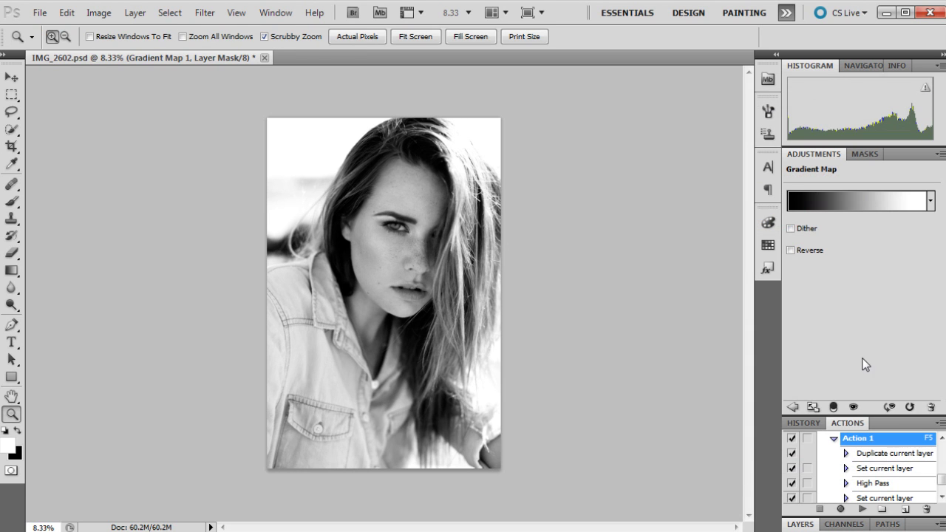
left_click(800, 524)
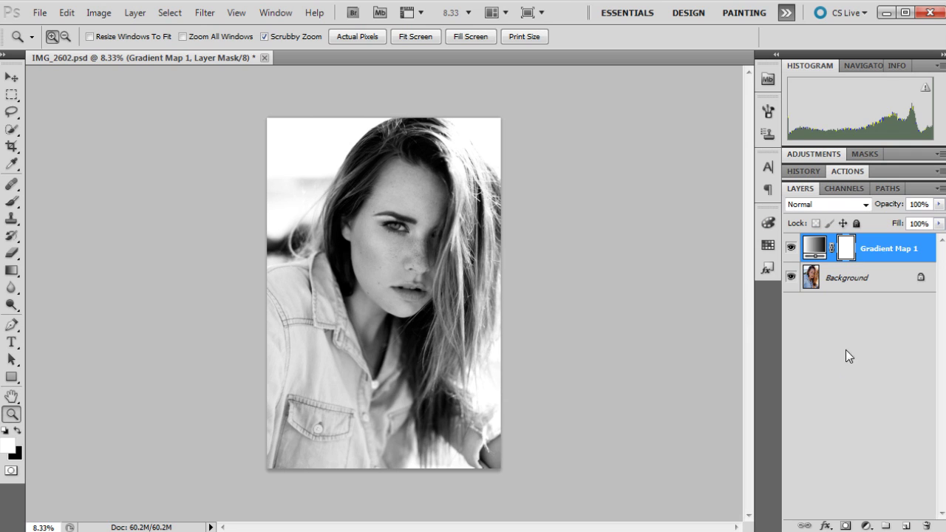
left_click(867, 526)
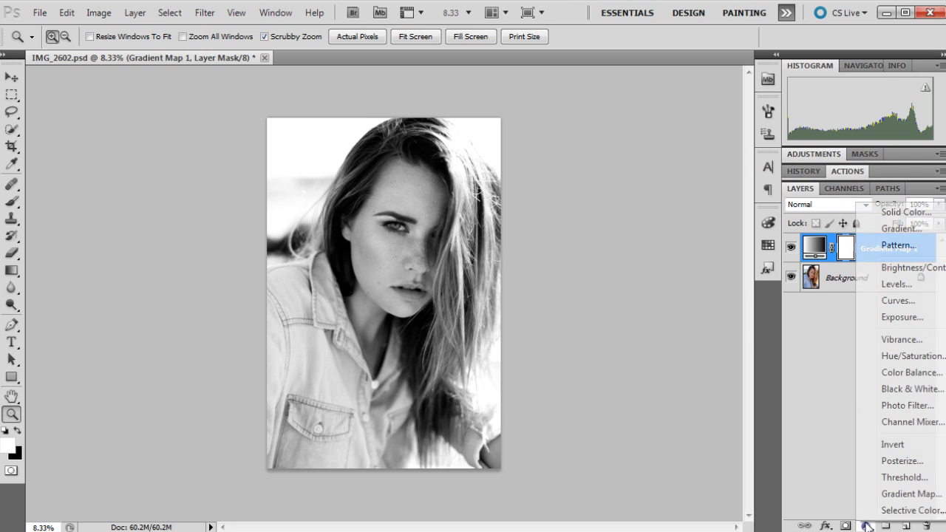
left_click(894, 306)
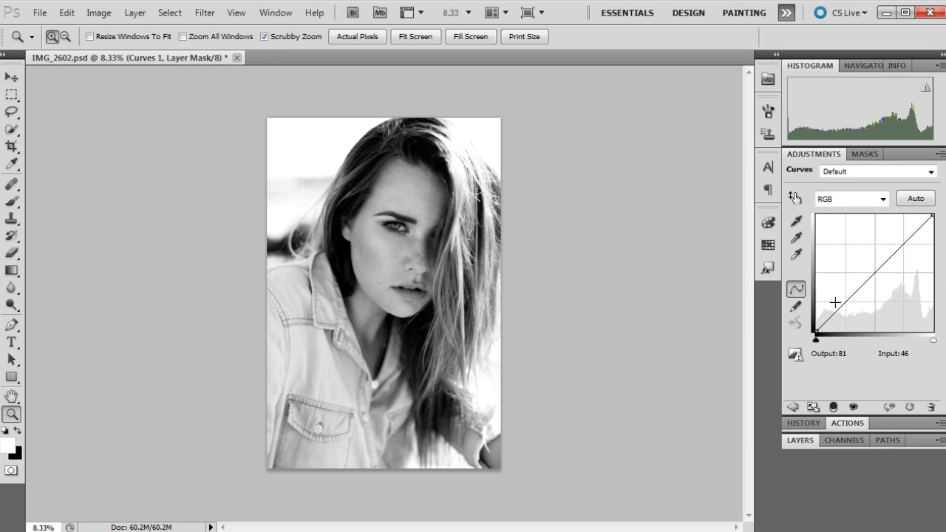
left_click(792, 442)
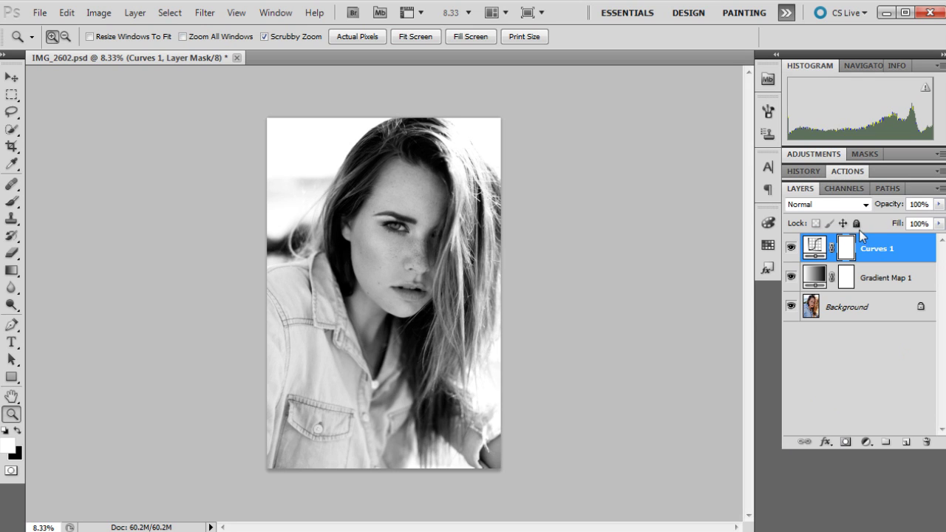
left_click(813, 155)
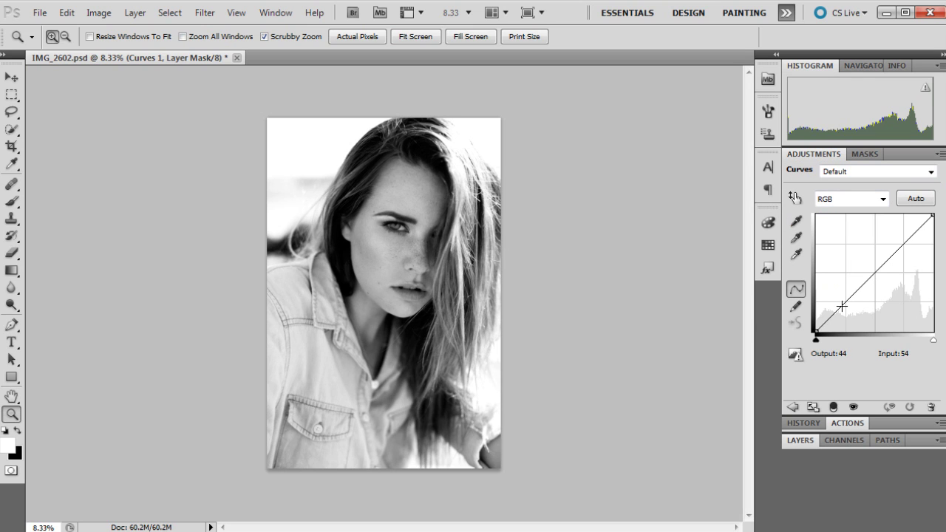
- Add two midtone curve points, lower the white endpoint and raise the black endpoint
left_click_drag(841, 306, 842, 308)
left_click_drag(900, 248, 896, 247)
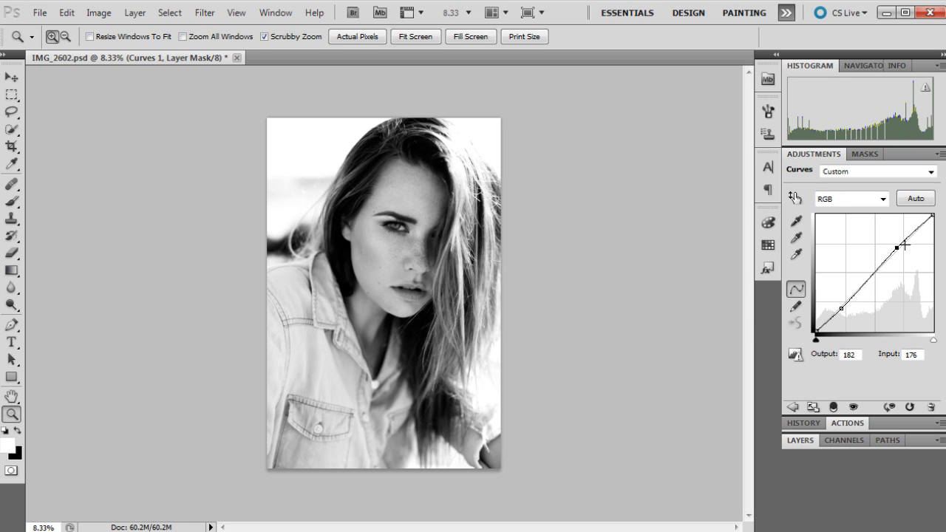
left_click(932, 215)
left_click_drag(933, 216, 937, 221)
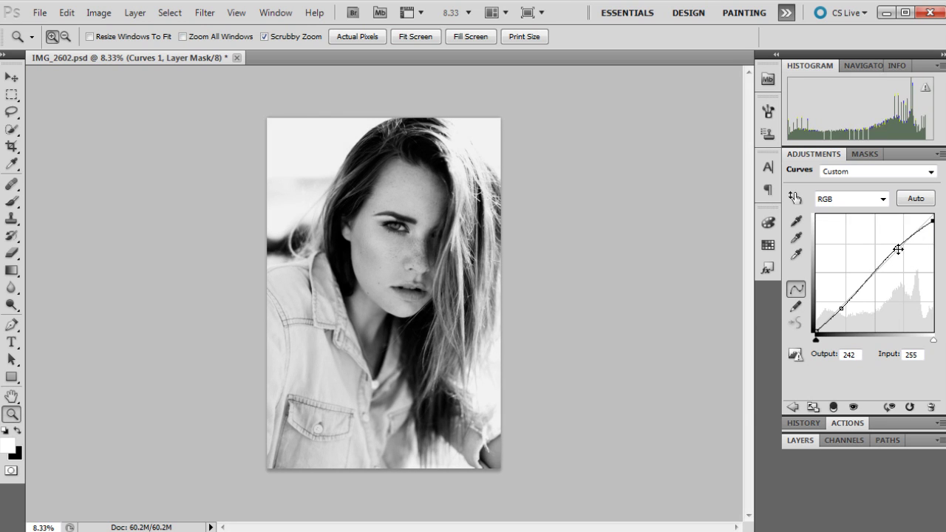
left_click_drag(896, 247, 899, 249)
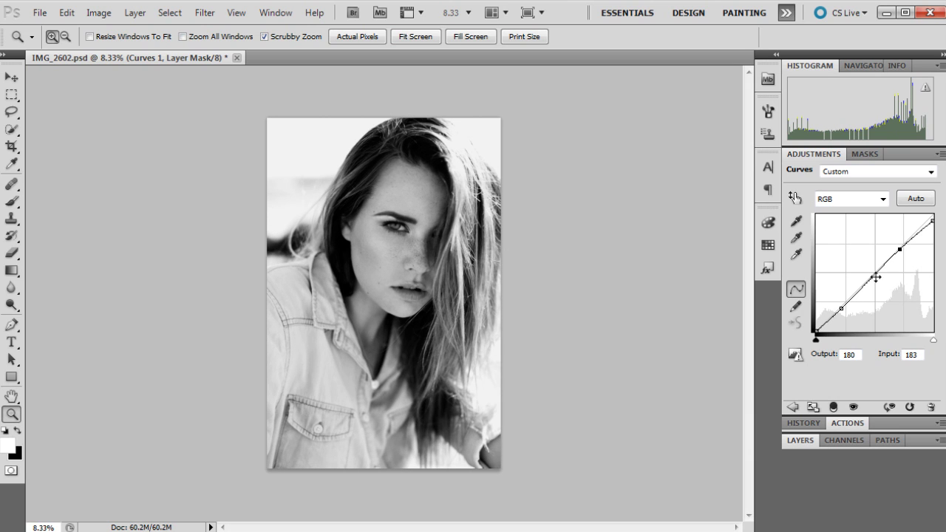
left_click(816, 331)
left_click_drag(815, 330, 832, 312)
- Add extra midtone points and fine-tune the upper point, with white output capped at 239
left_click(872, 277)
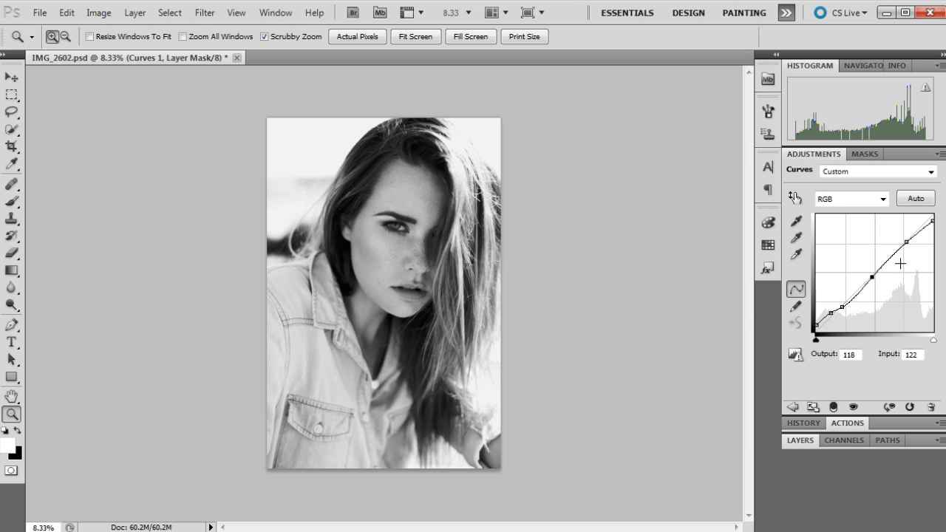
left_click(852, 299)
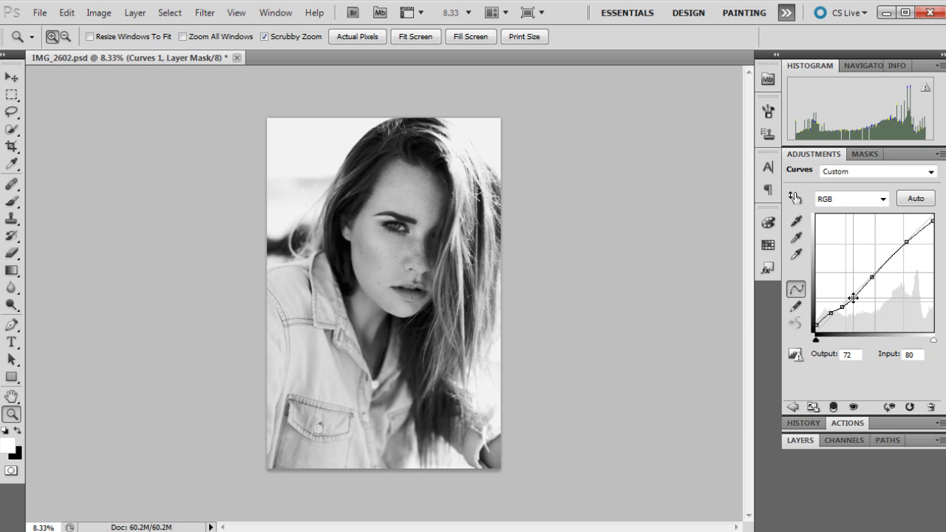
left_click(906, 242)
left_click_drag(906, 241, 908, 235)
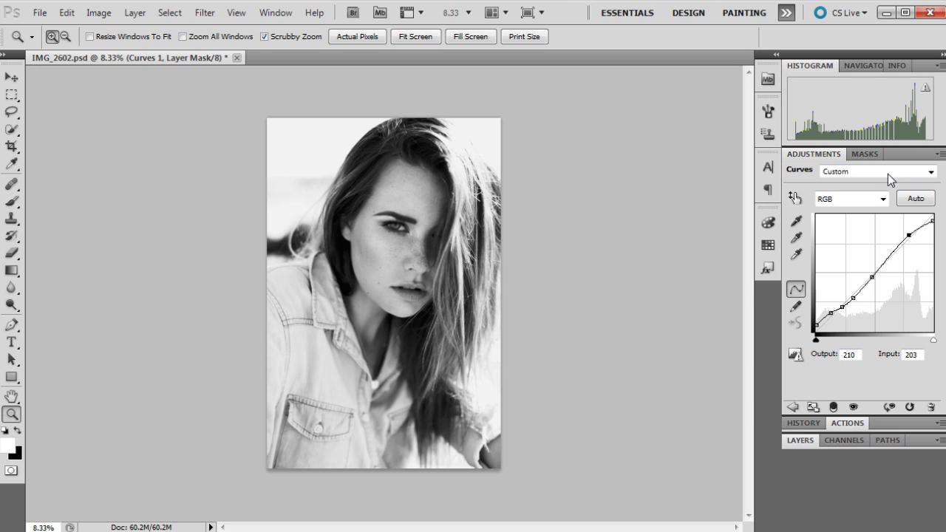
left_click_drag(908, 235, 907, 238)
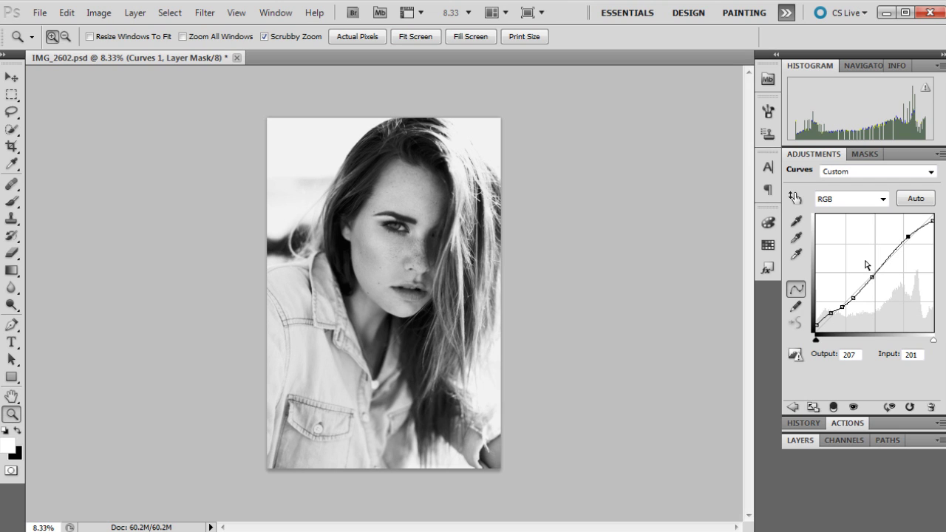
left_click(934, 221)
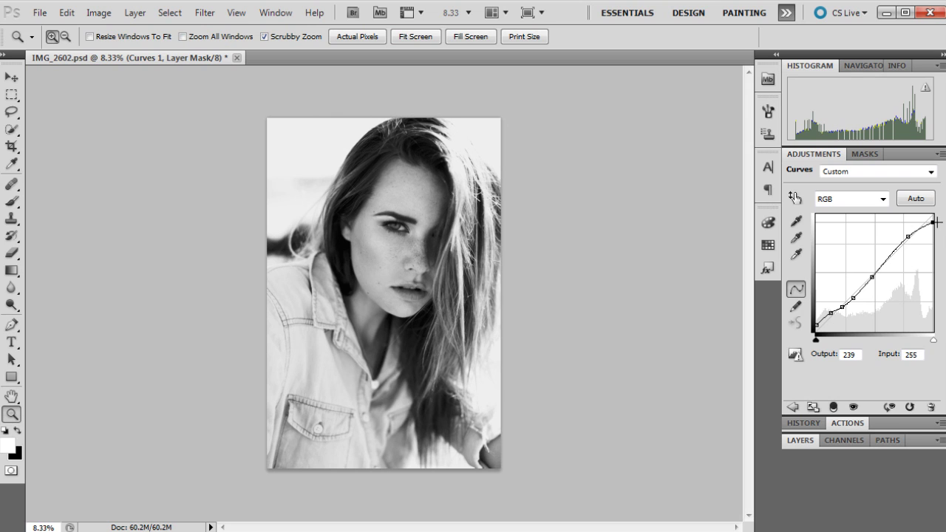
left_click_drag(908, 236, 904, 240)
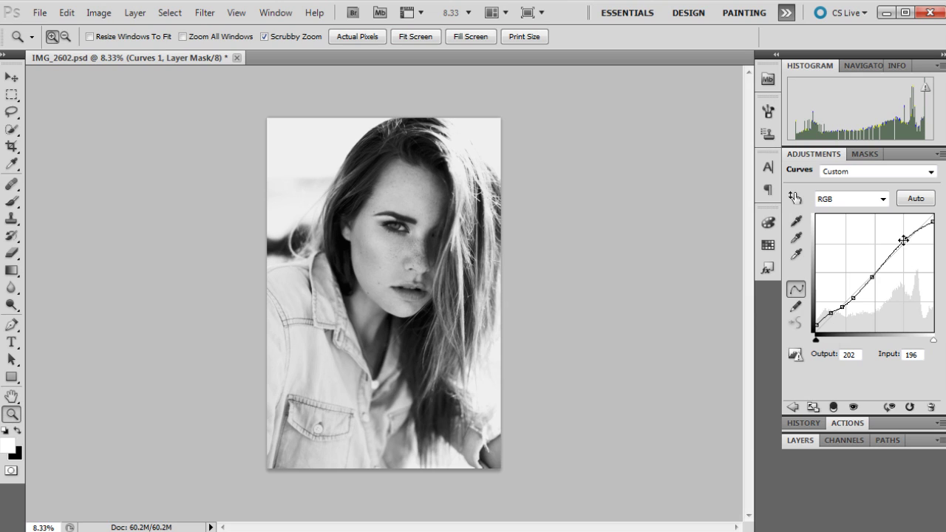
- Add a Solid Color fill layer in dark maroon 4d1518 above Curves 1
left_click(805, 441)
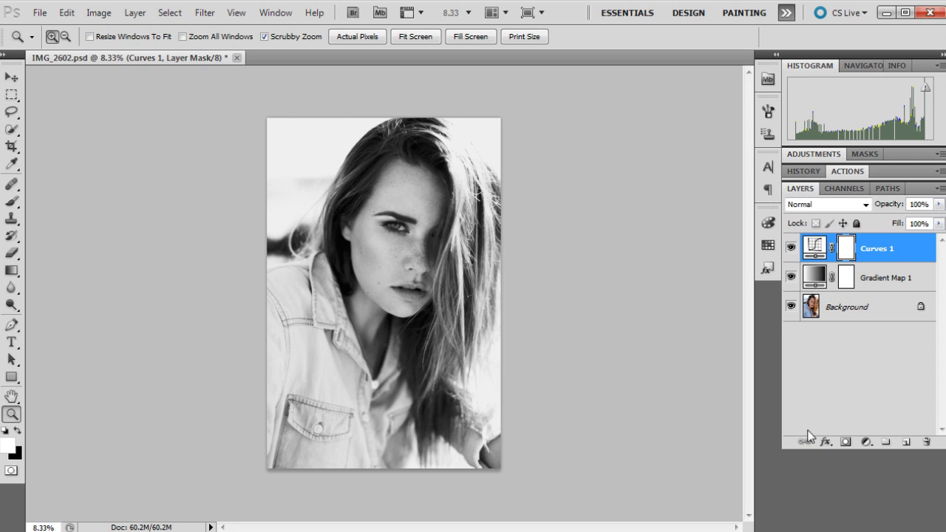
left_click(866, 441)
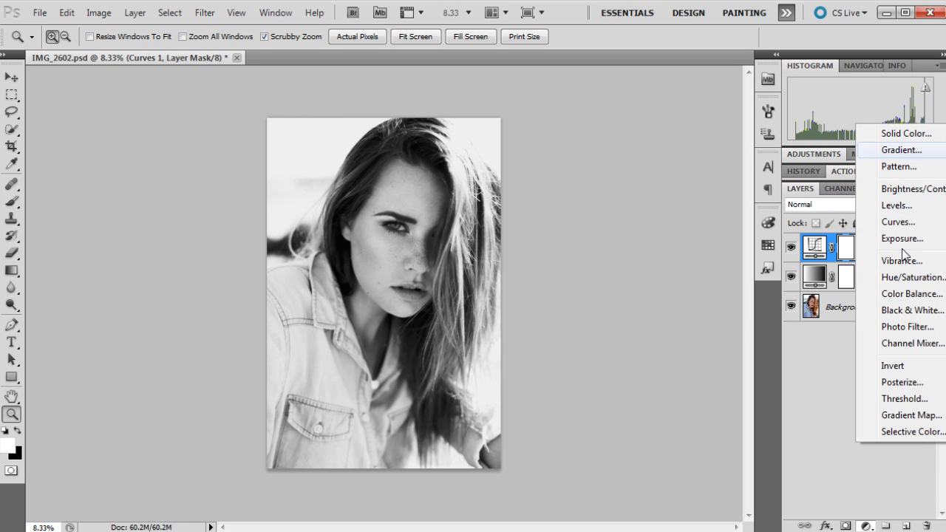
left_click(866, 525)
left_click(867, 526)
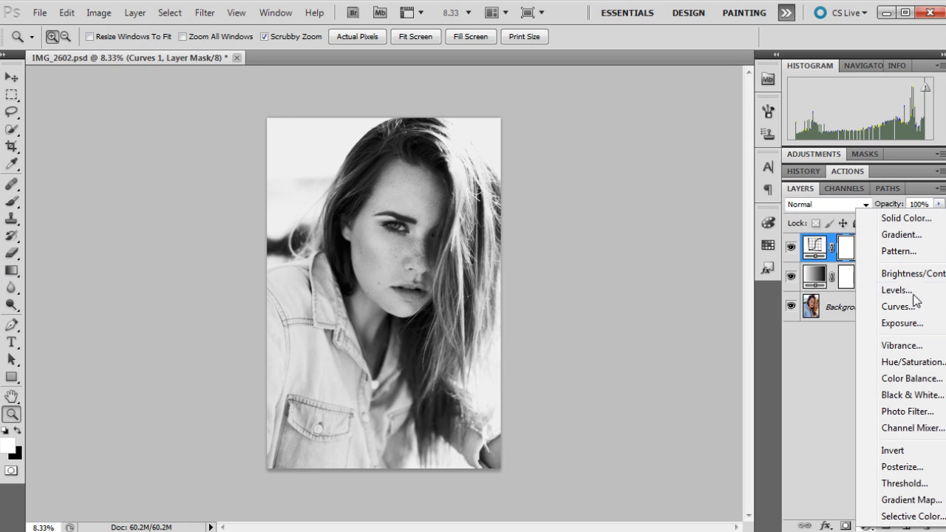
left_click(898, 222)
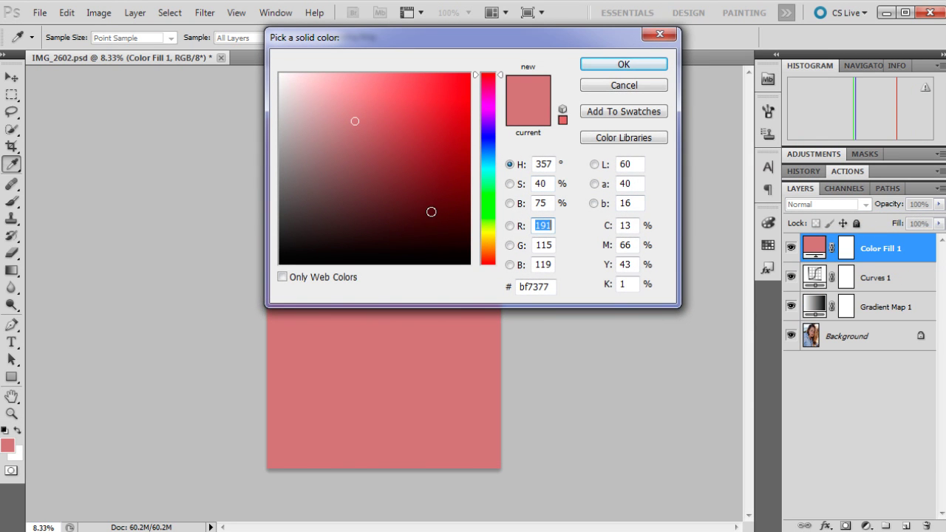
left_click_drag(409, 209, 418, 205)
left_click(629, 69)
- Set the Color Fill 1 layer's blend mode to Lighten
key("z")
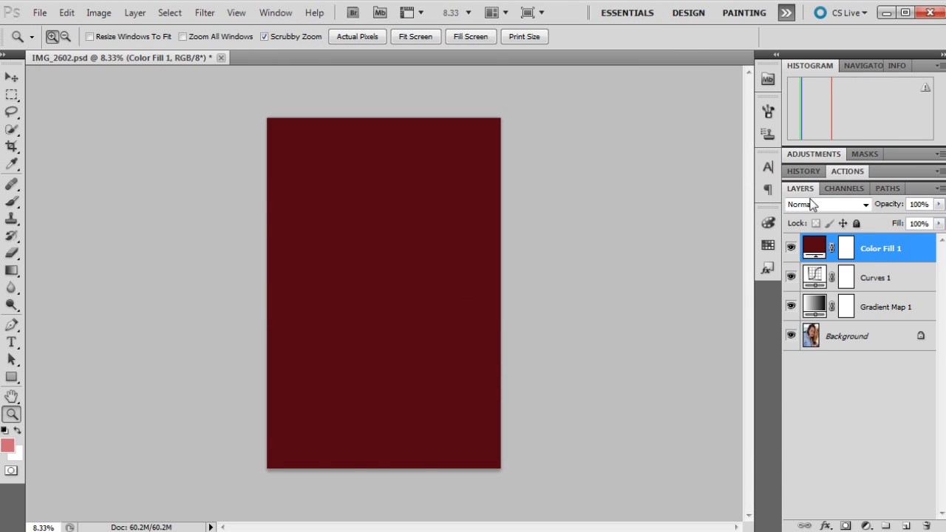
left_click(810, 204)
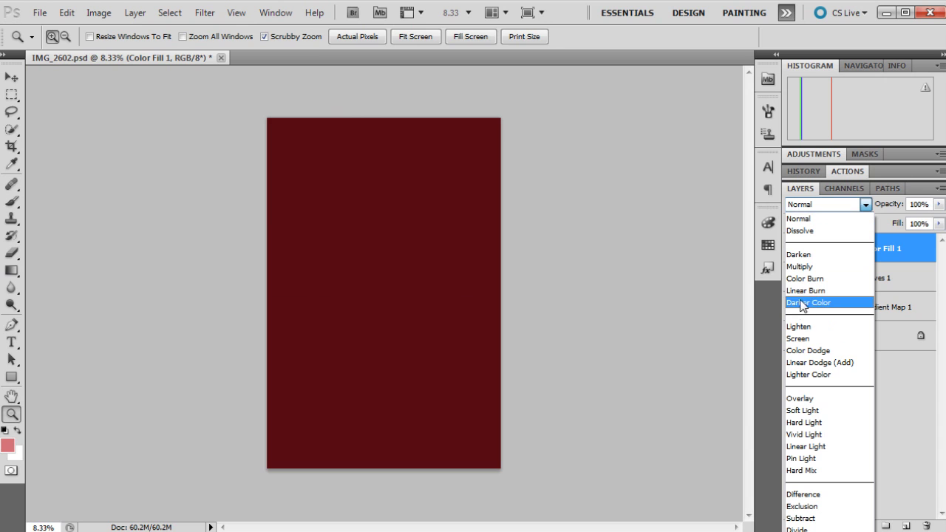
left_click(800, 328)
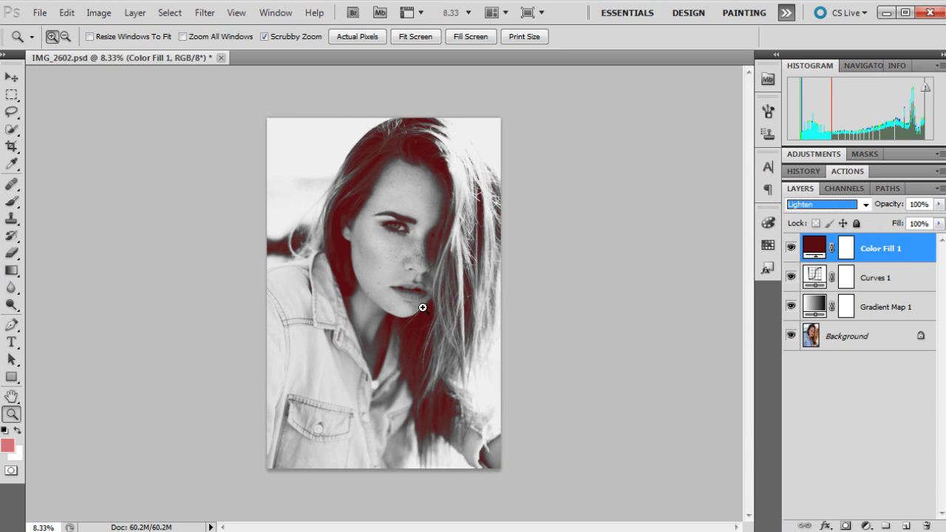
- Lower Color Fill 1 opacity to 30% and toggle its visibility to compare
left_click(939, 204)
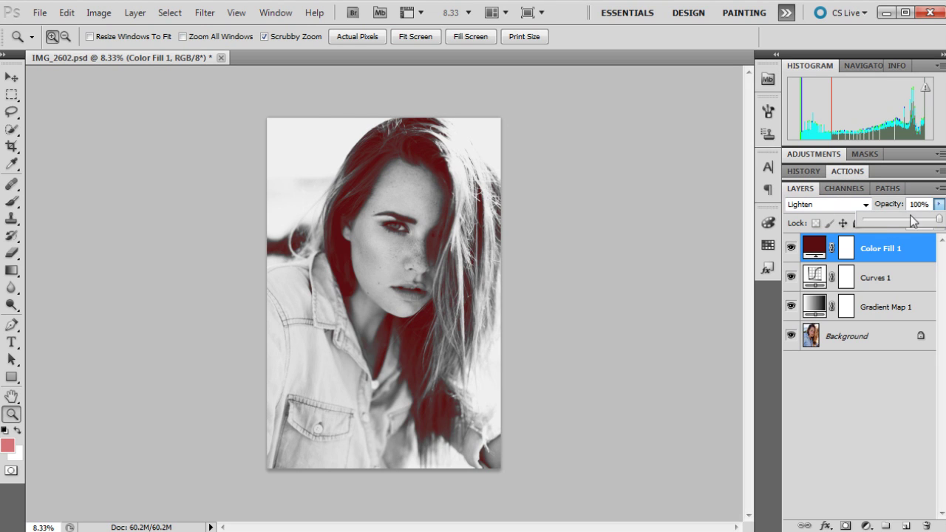
left_click(884, 220)
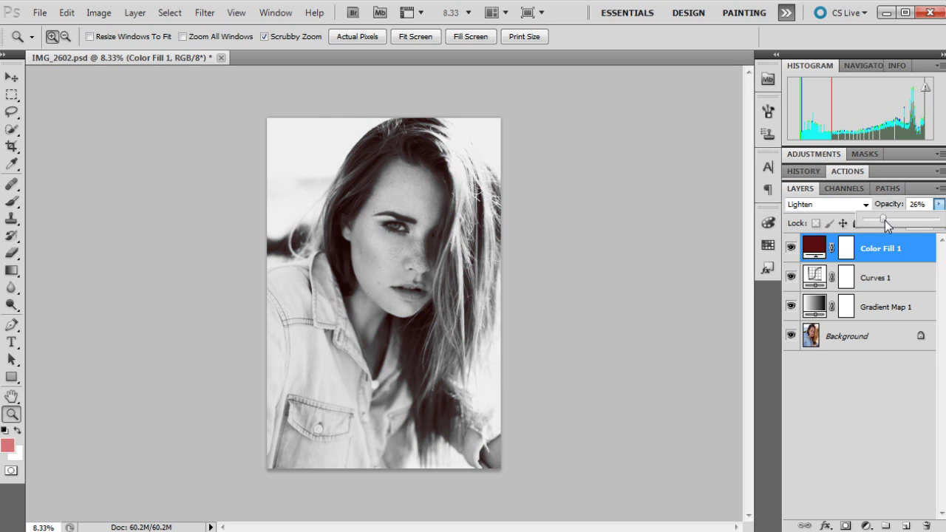
left_click_drag(887, 220, 887, 220)
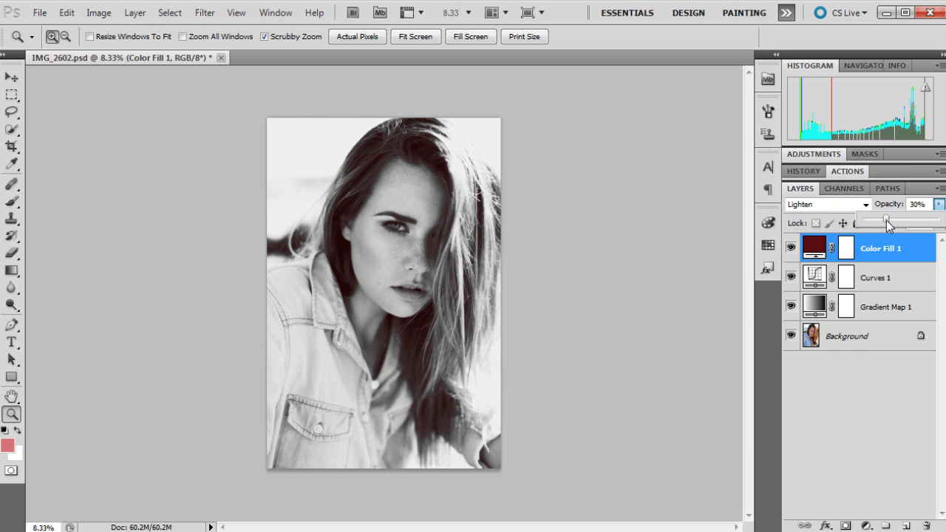
left_click(938, 204)
left_click(791, 250)
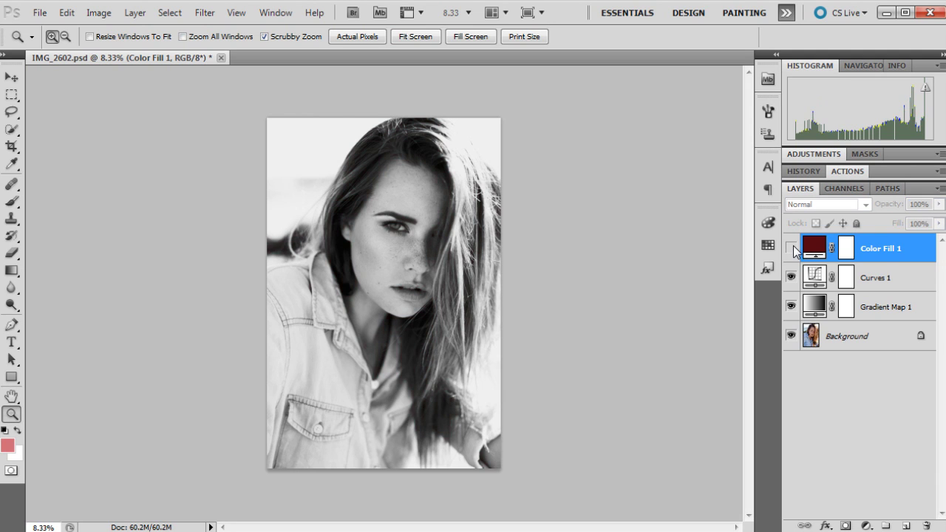
left_click(792, 249)
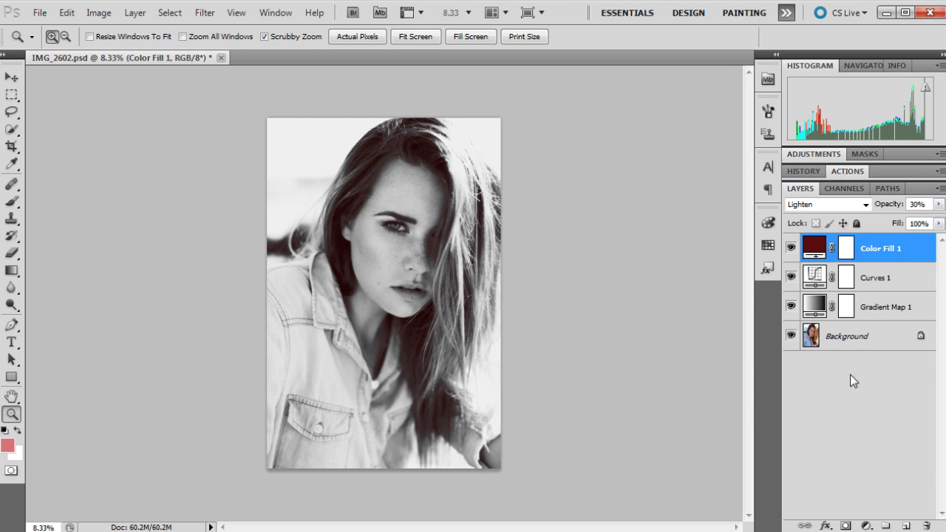
- Add a Levels layer with input levels 3, 1.00 and 253 on top of the stack
left_click(867, 525)
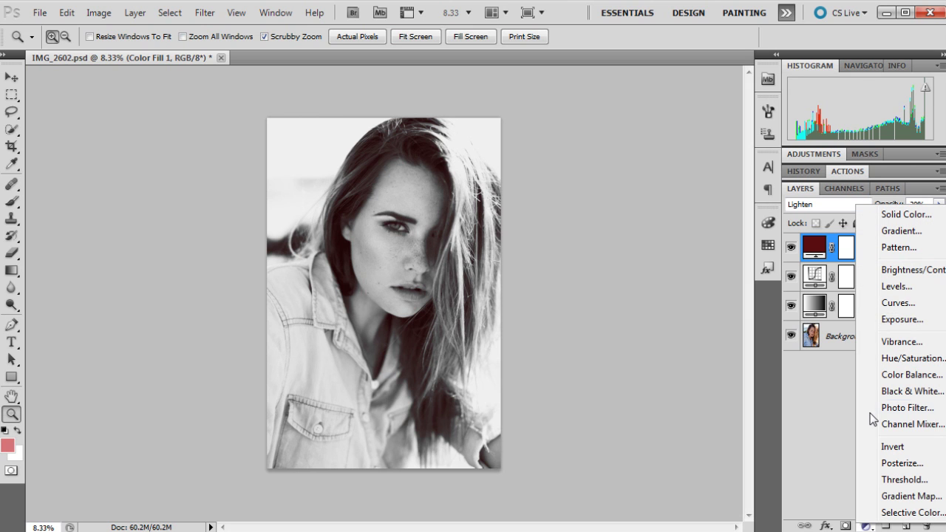
left_click(897, 288)
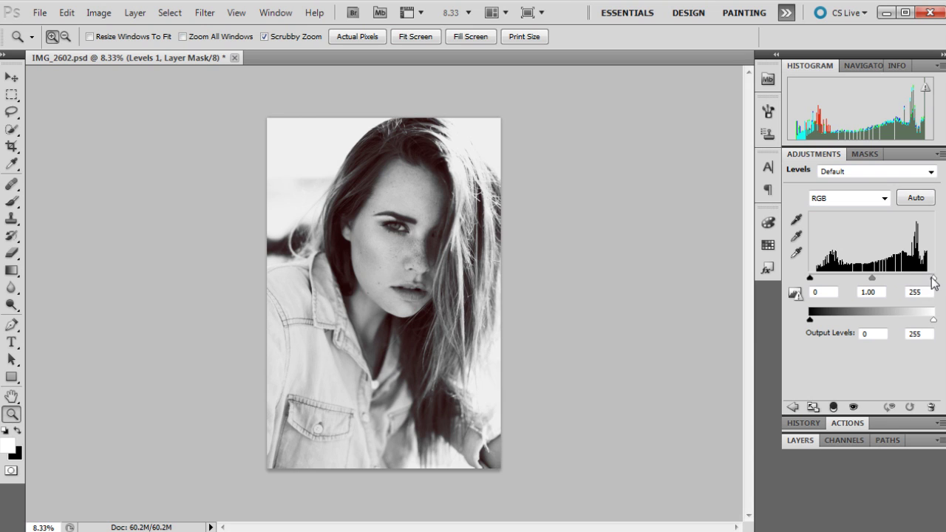
left_click_drag(932, 278, 933, 279)
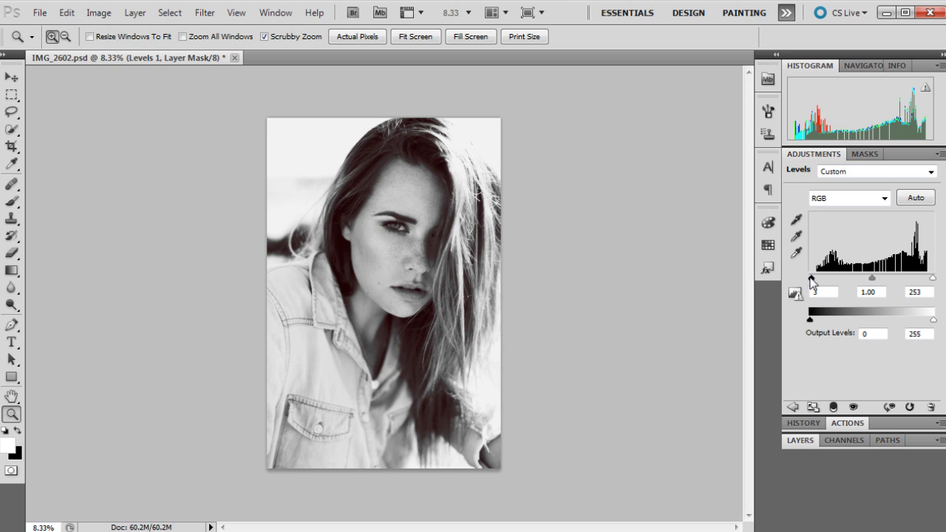
left_click(802, 440)
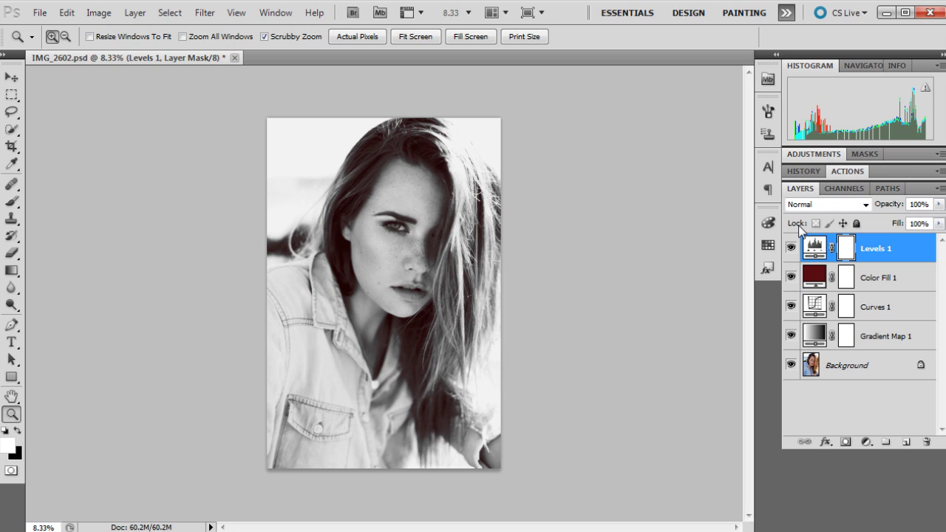
- Create Snapshot 2 of the monochrome edit and compare it with colour Snapshot 1
left_click(803, 171)
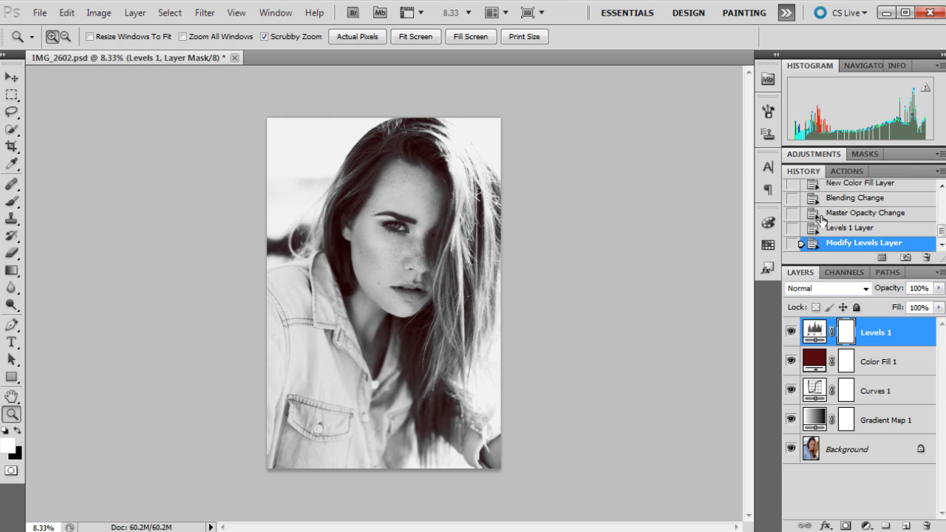
left_click(905, 257)
scroll(869, 209, "up", 3)
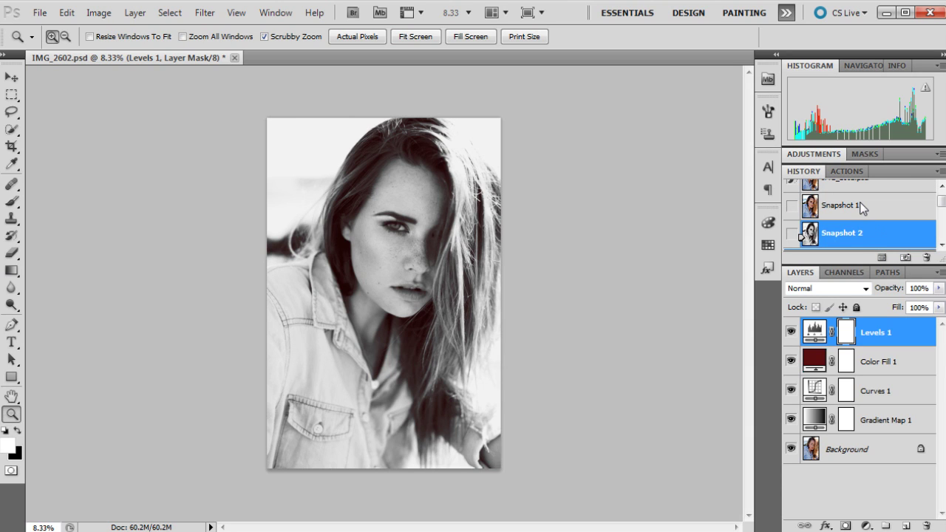
left_click(861, 208)
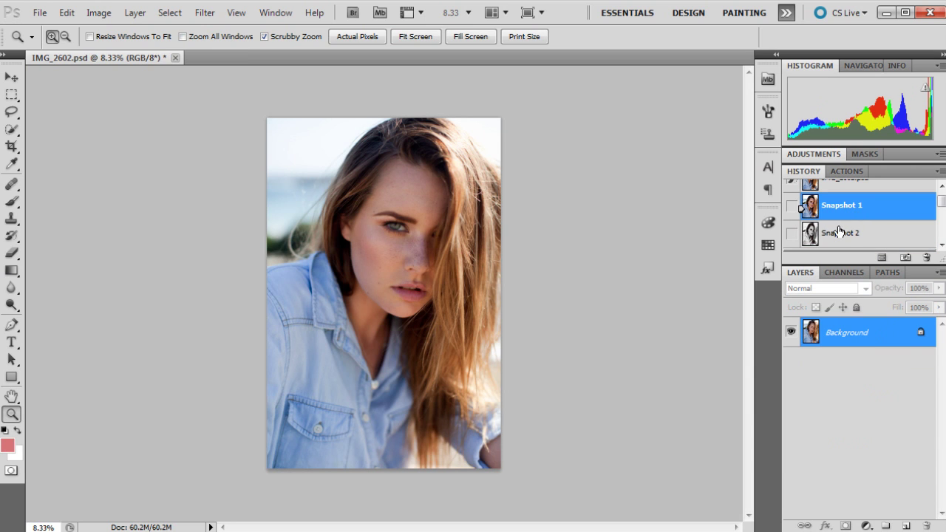
left_click(845, 233)
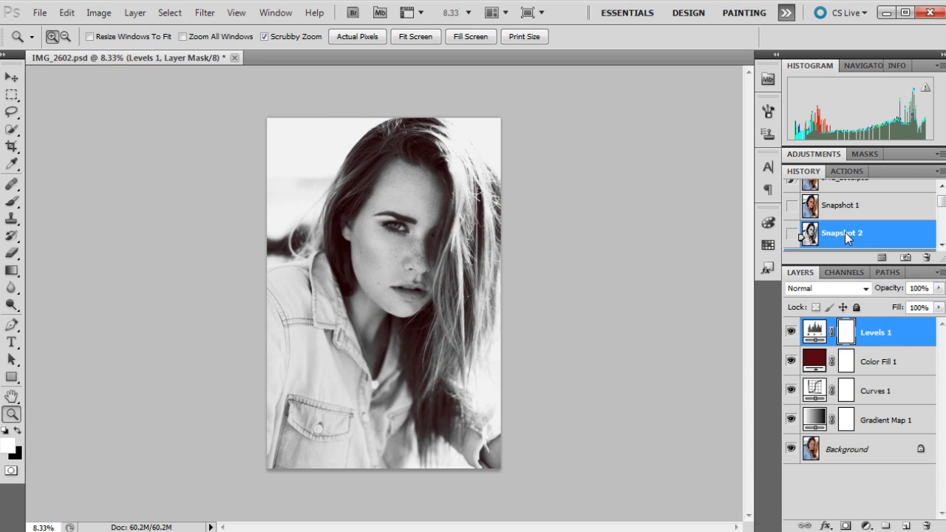
- Zoom in to 25% on the face for a close inspection
left_click(426, 270)
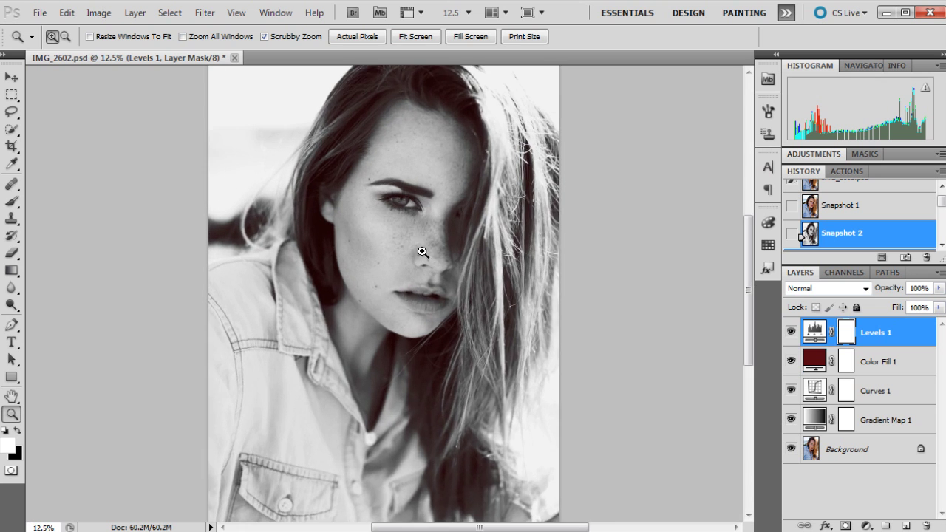
left_click(464, 222)
left_click(467, 225)
scroll(481, 237, "up", 3)
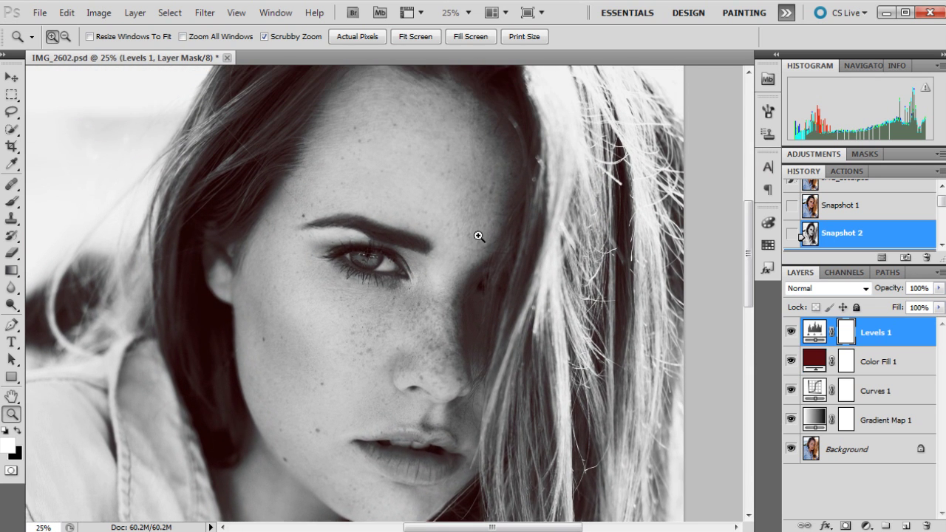
scroll(483, 237, "down", 4)
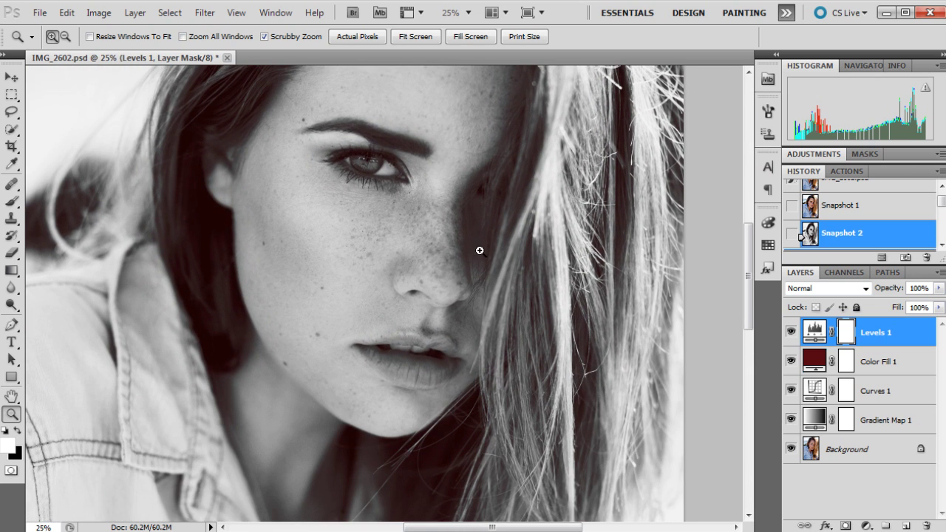
scroll(474, 235, "up", 1)
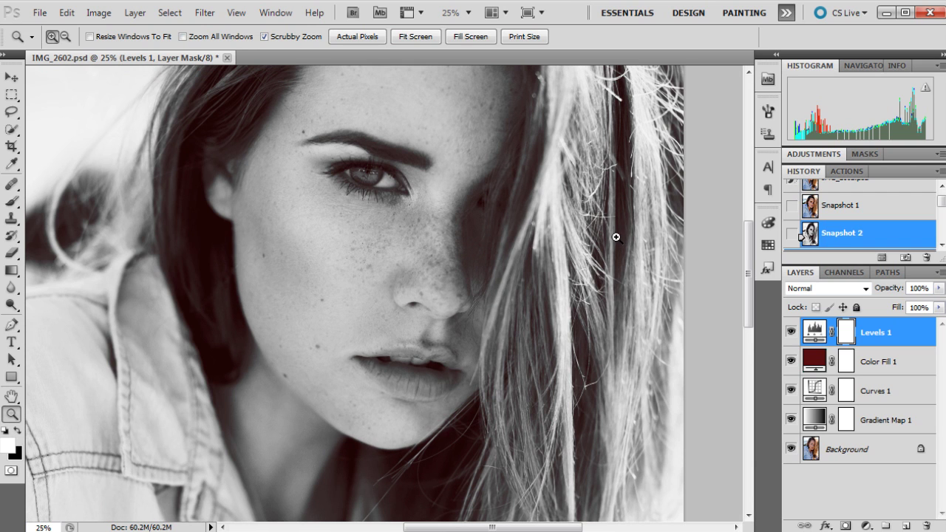
- Zoom out to 12.5% and revert to the original colour Snapshot 1
right_click(508, 226)
left_click(525, 308)
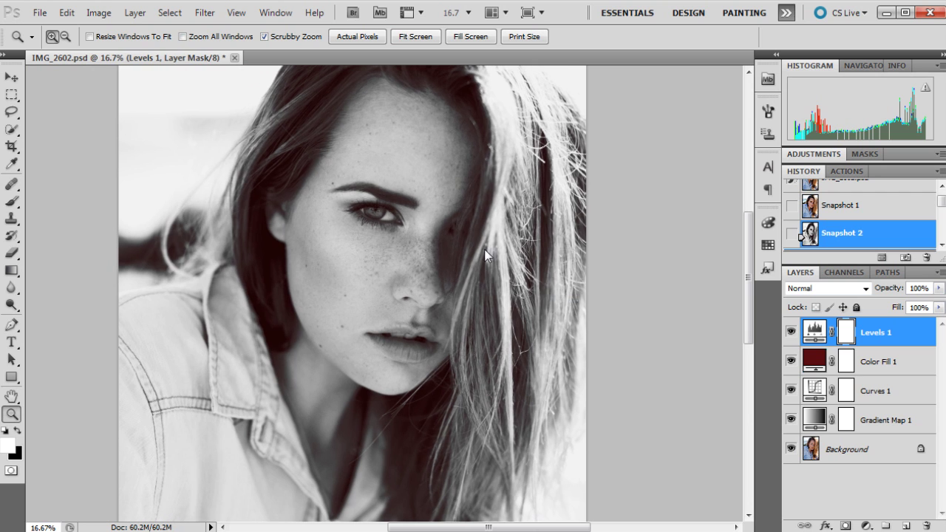
right_click(482, 238)
left_click(492, 320)
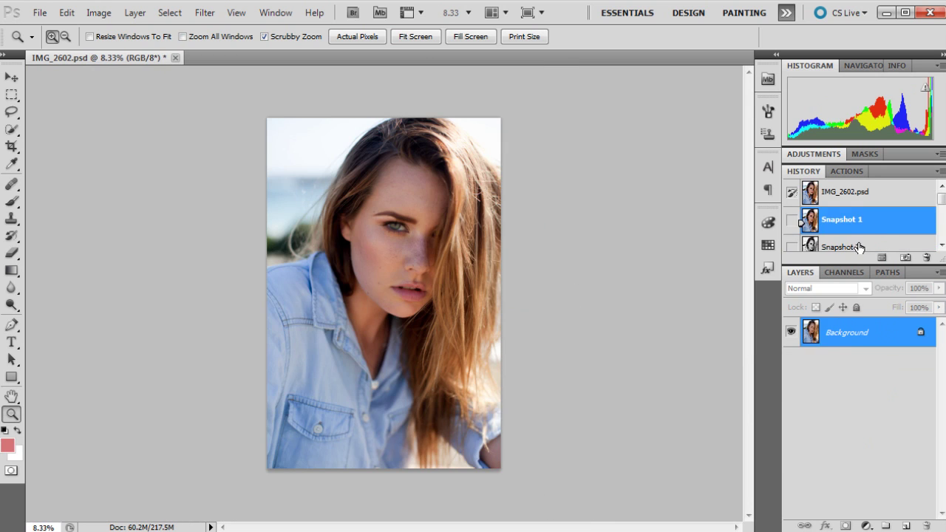
left_click(862, 247)
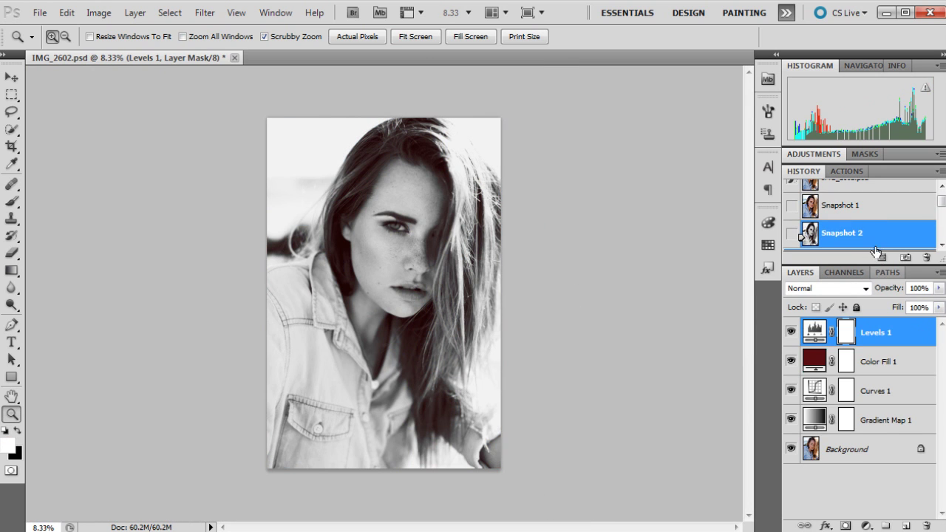
left_click(862, 207)
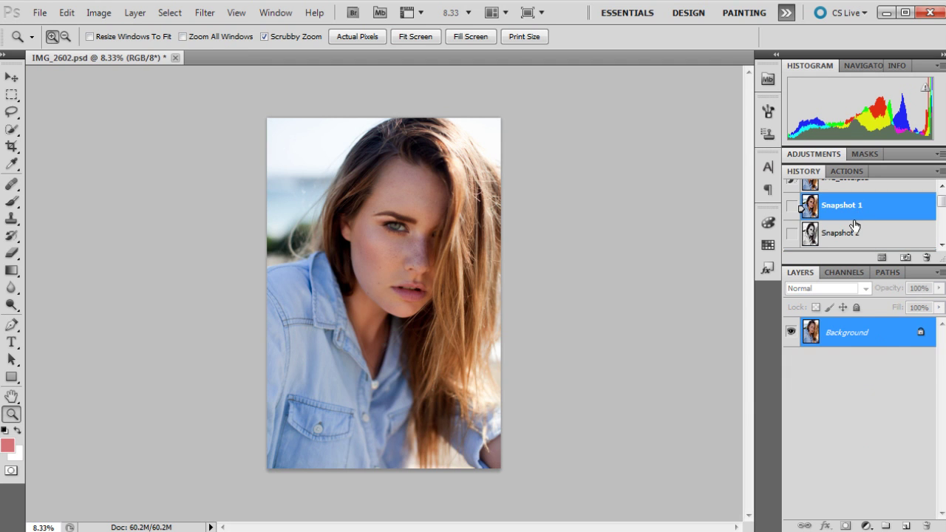